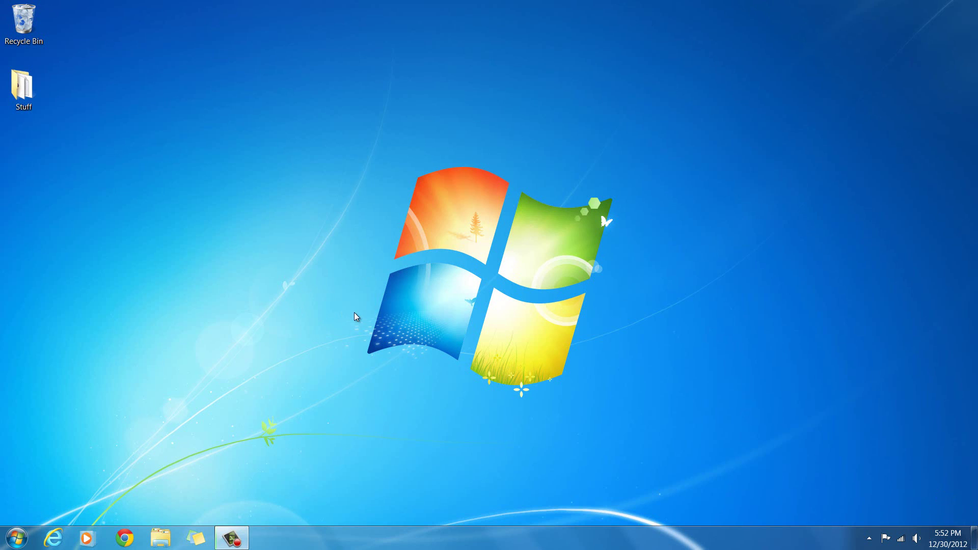
Launch Internet Explorer, go to google.com and search for 'windirstat'
left_click(54, 540)
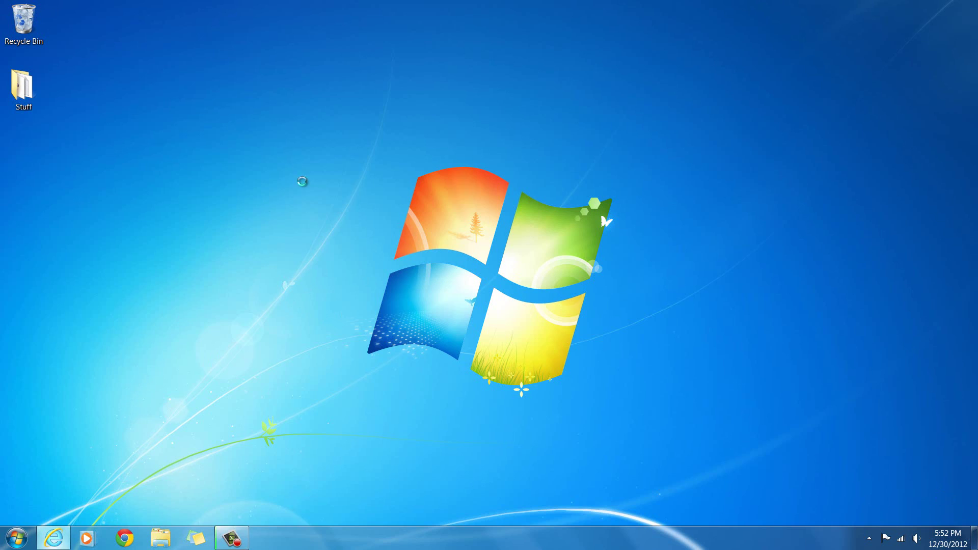
left_click(243, 22)
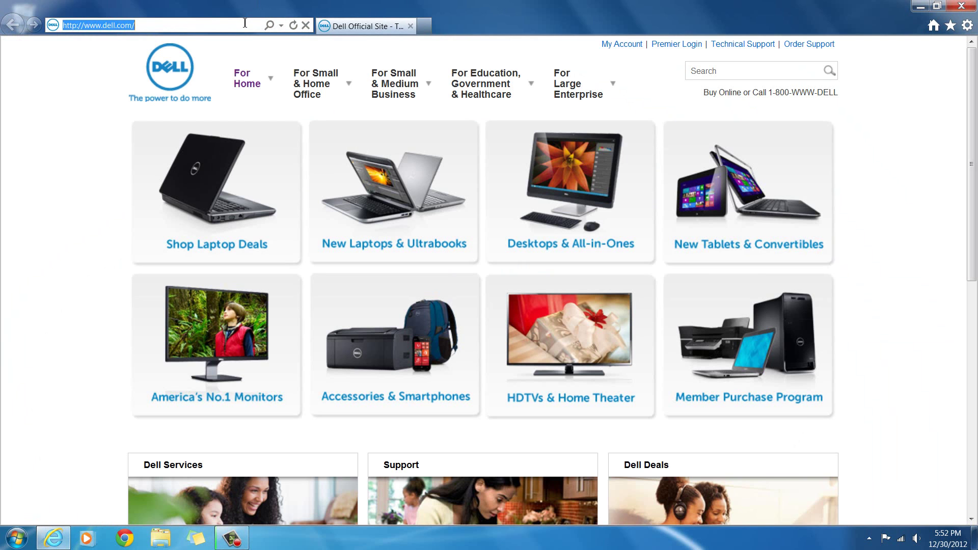
type("google")
key("Return")
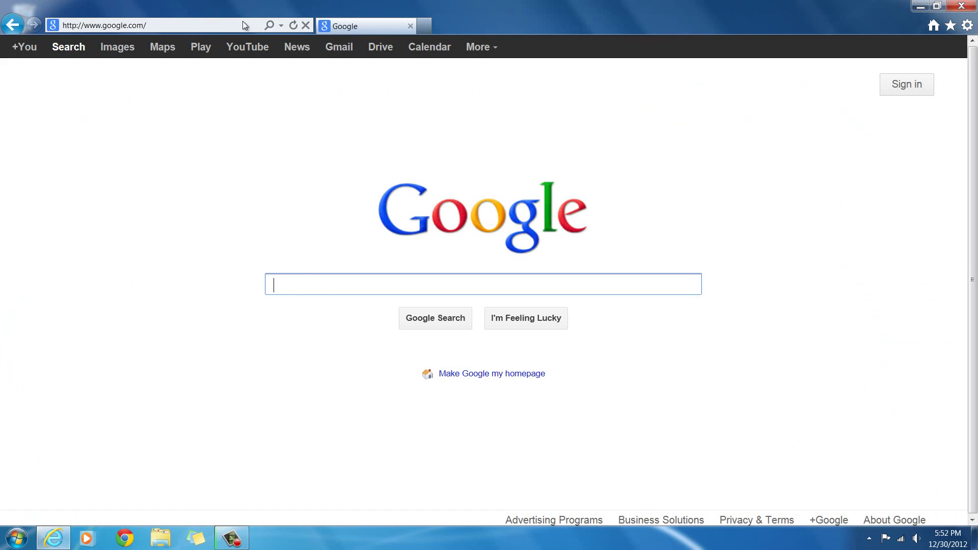
type("windi")
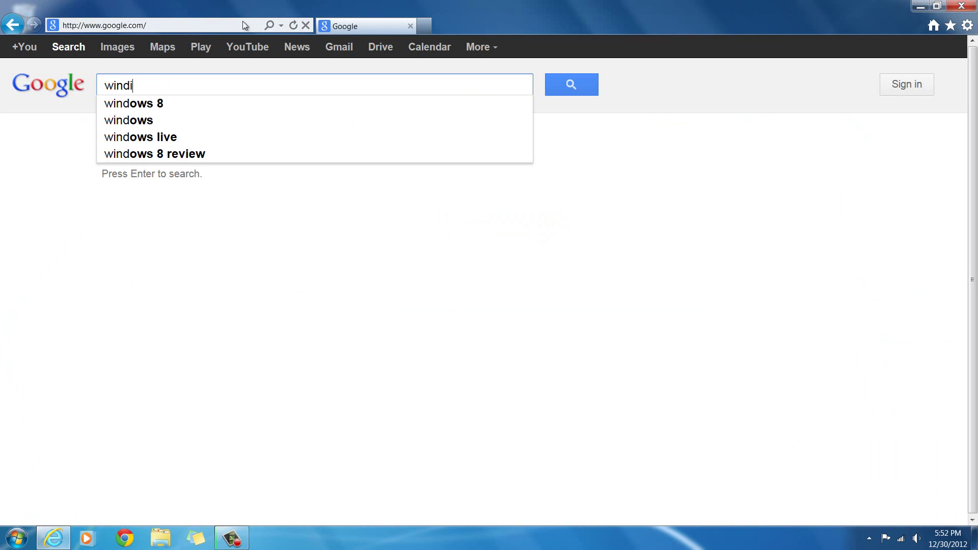
type("rstat")
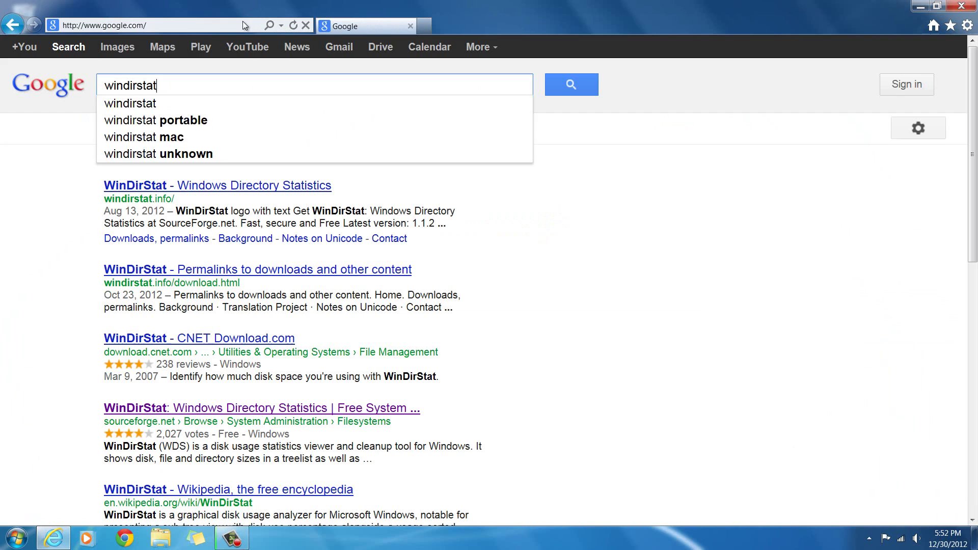
key("Return")
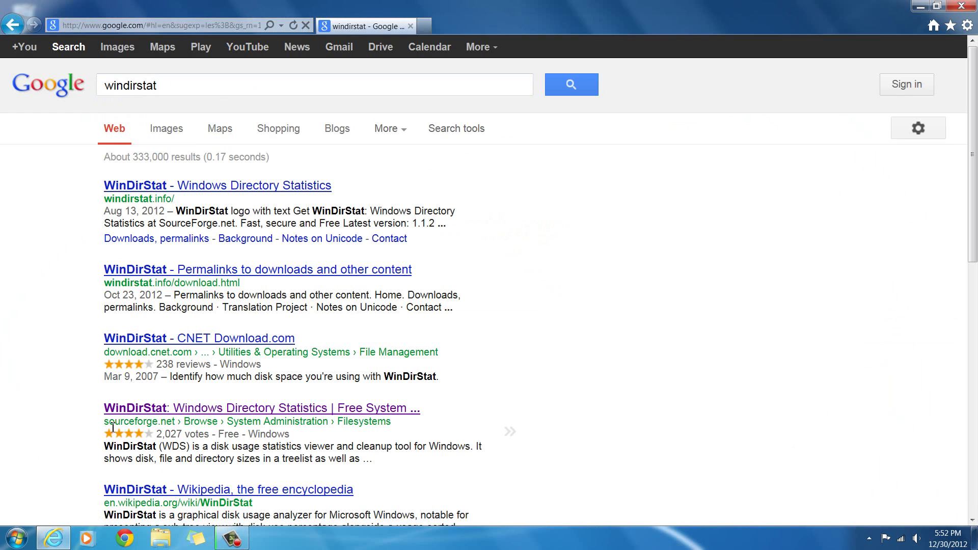
Open the WinDirStat page on SourceForge and start downloading windirstat1_1_2_setup.exe
left_click(206, 414)
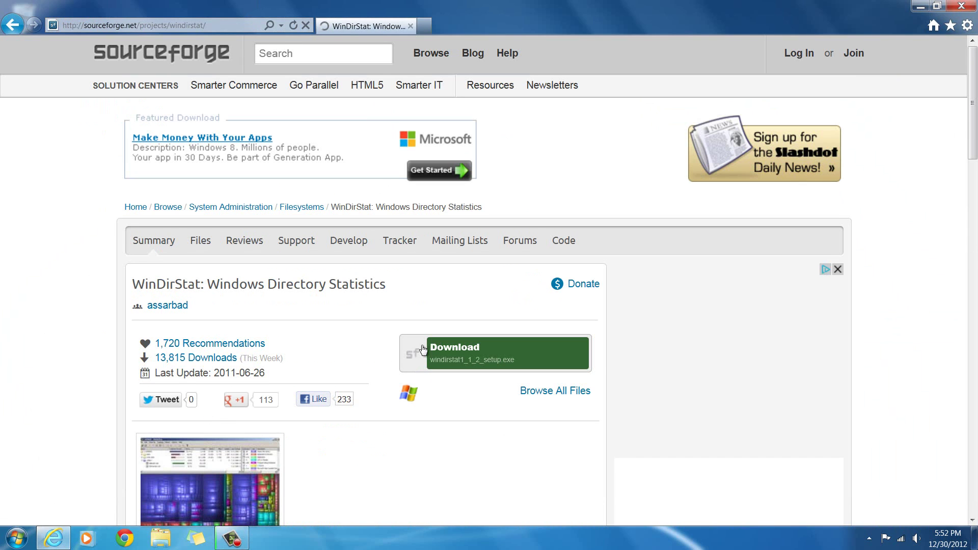
left_click(447, 347)
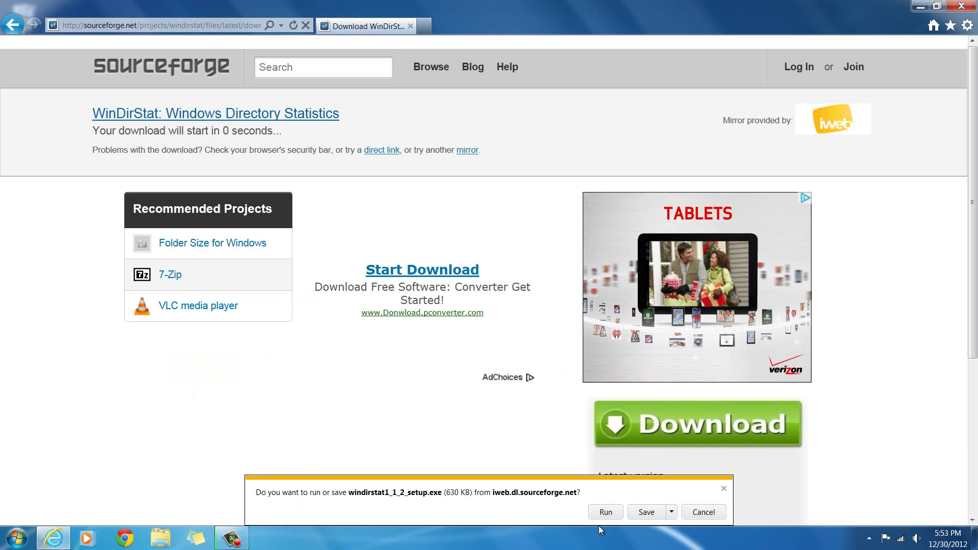
Run windirstat1_1_2_setup.exe, accept the license, install to the default Program Files (x86) folder and close setup
left_click(603, 513)
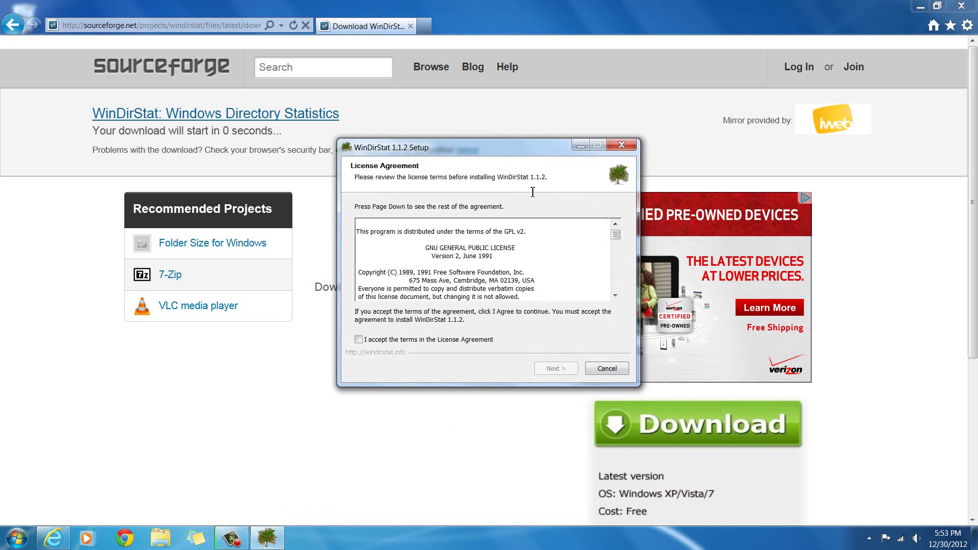
left_click(359, 340)
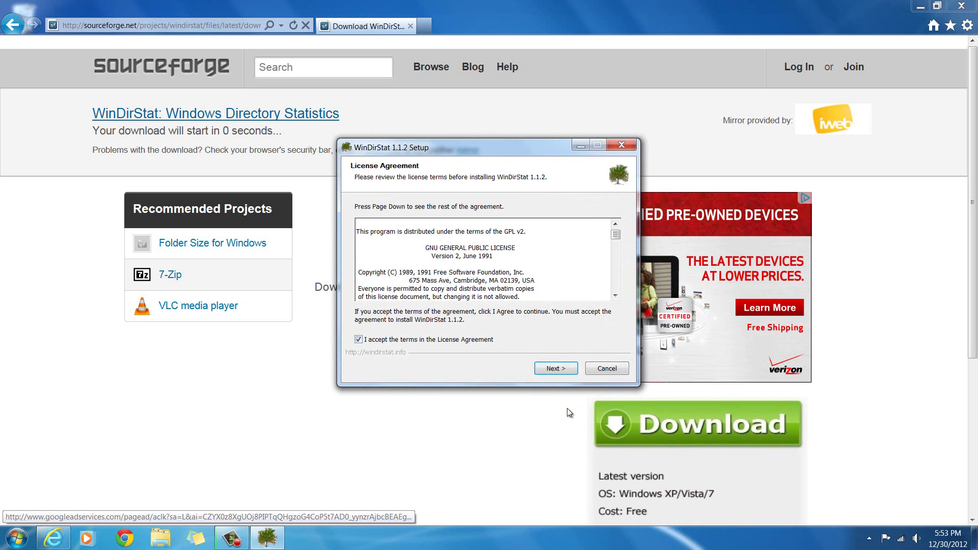
left_click(562, 369)
left_click(555, 368)
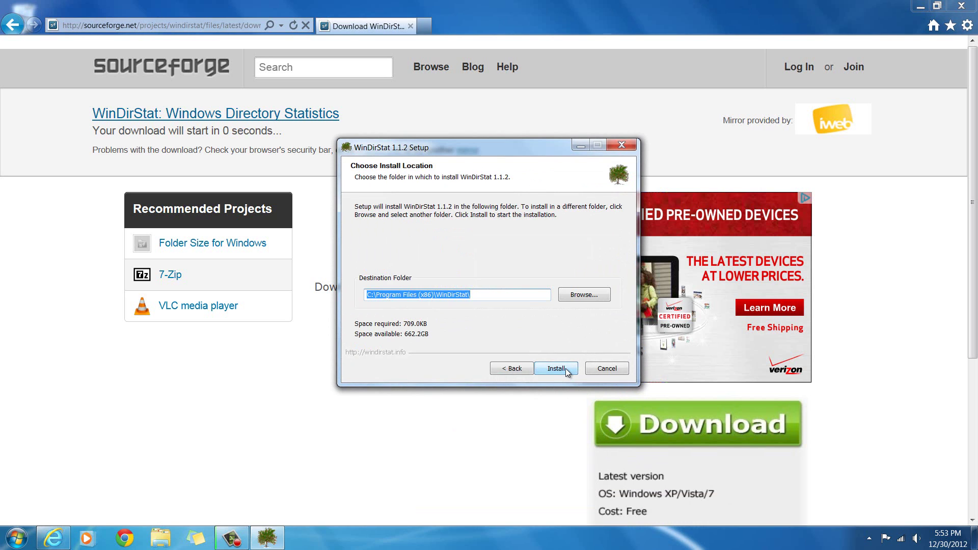
left_click(565, 371)
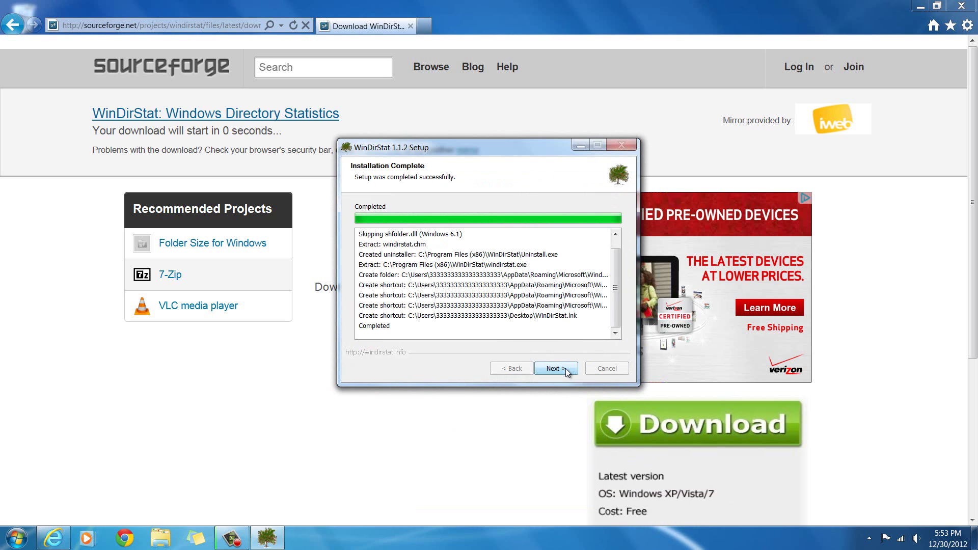
left_click(555, 368)
left_click(556, 368)
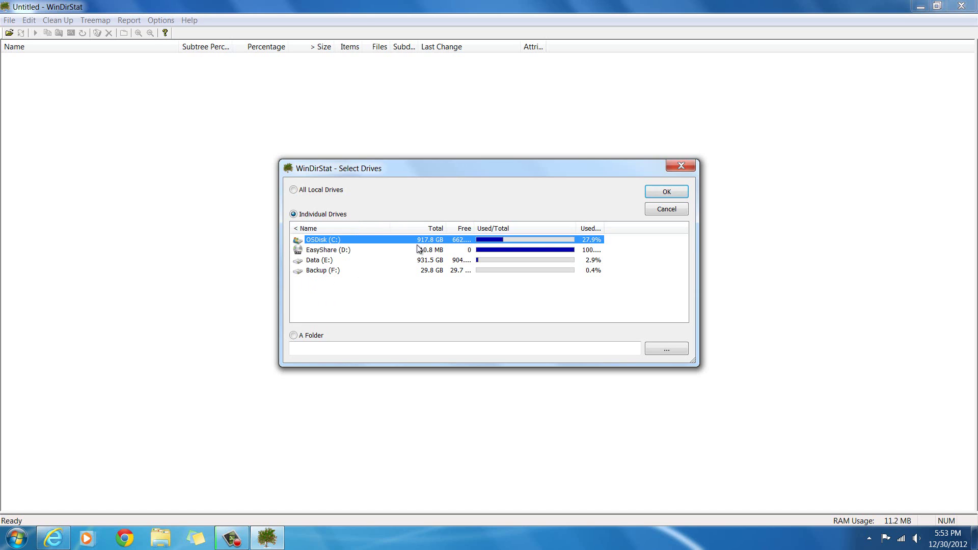
Scan only OSDisk (C:), deselecting Data (E:) and Backup (F:)
left_click(323, 271, "ctrl")
left_click(325, 260, "ctrl")
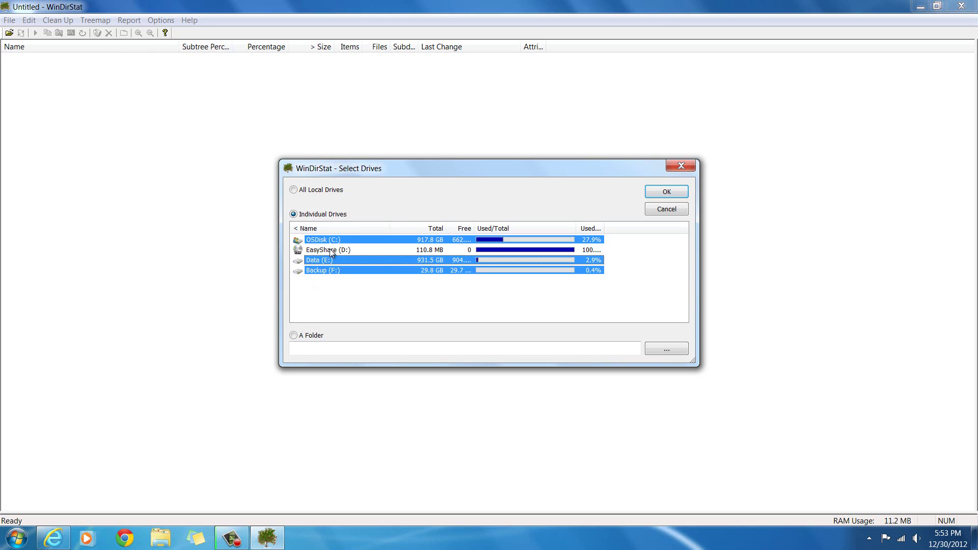
left_click(322, 260, "ctrl")
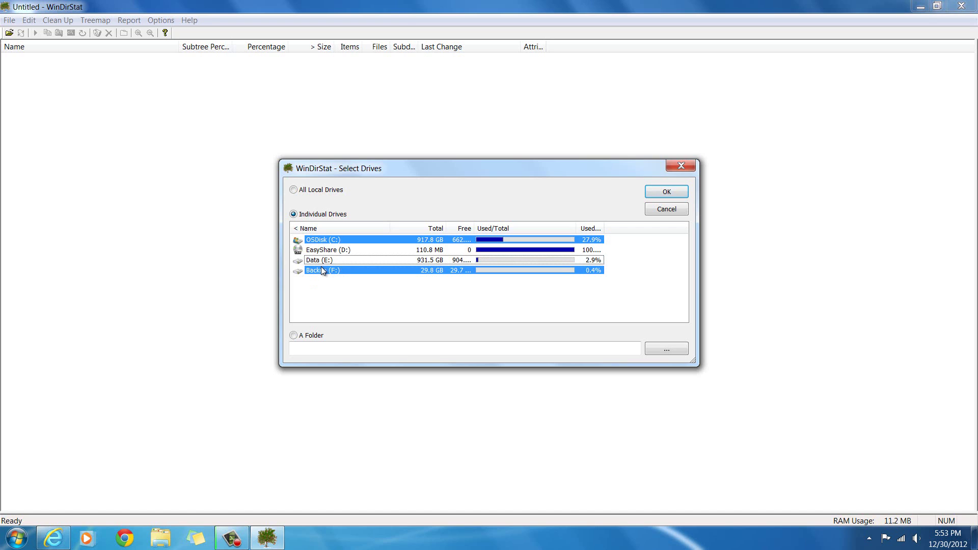
left_click(321, 267, "ctrl")
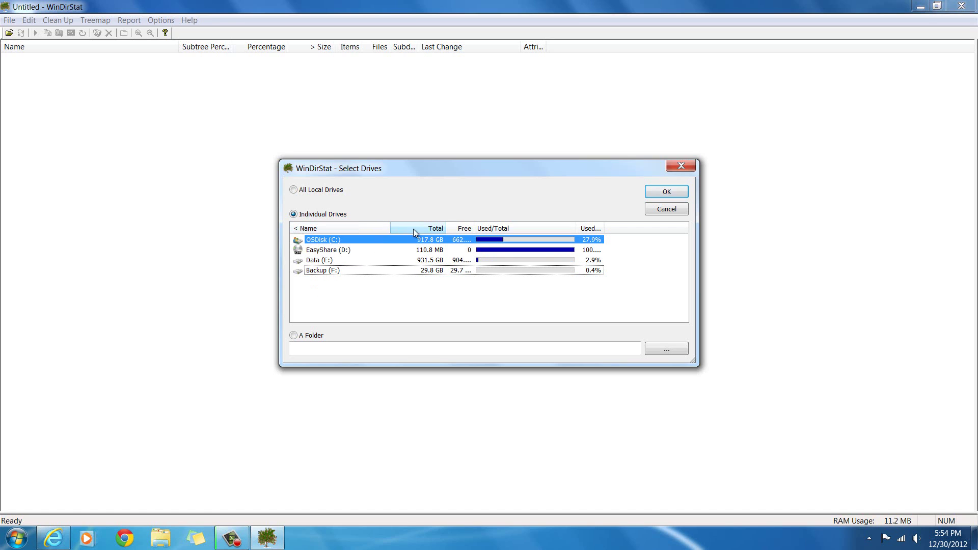
left_click(662, 186)
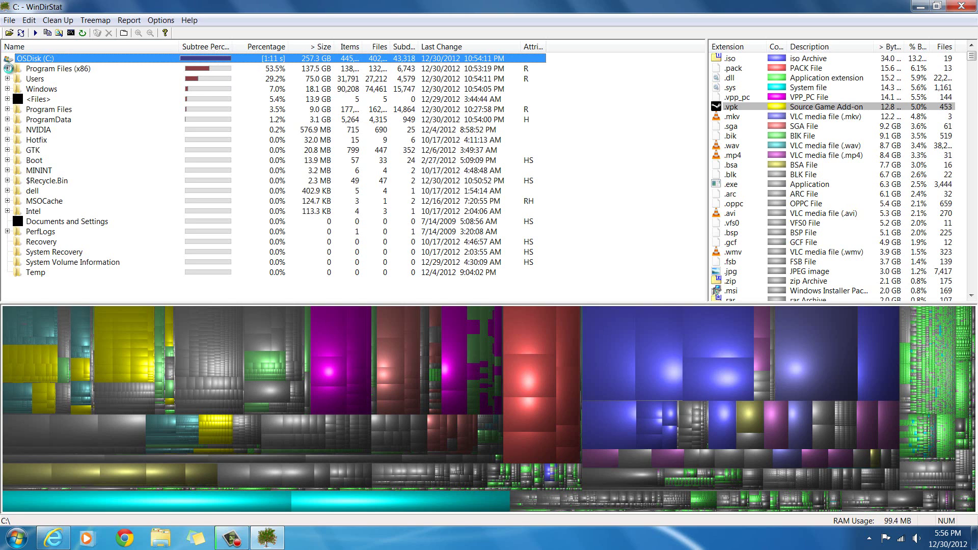
Expand Program Files (x86) and select Steam (73.8%) to outline it in the treemap
left_click(7, 68)
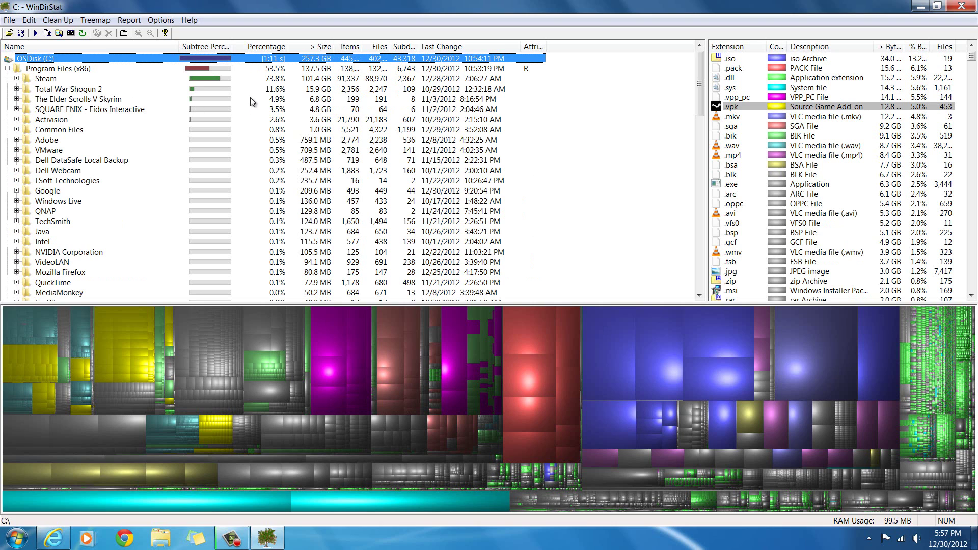
left_click(34, 81)
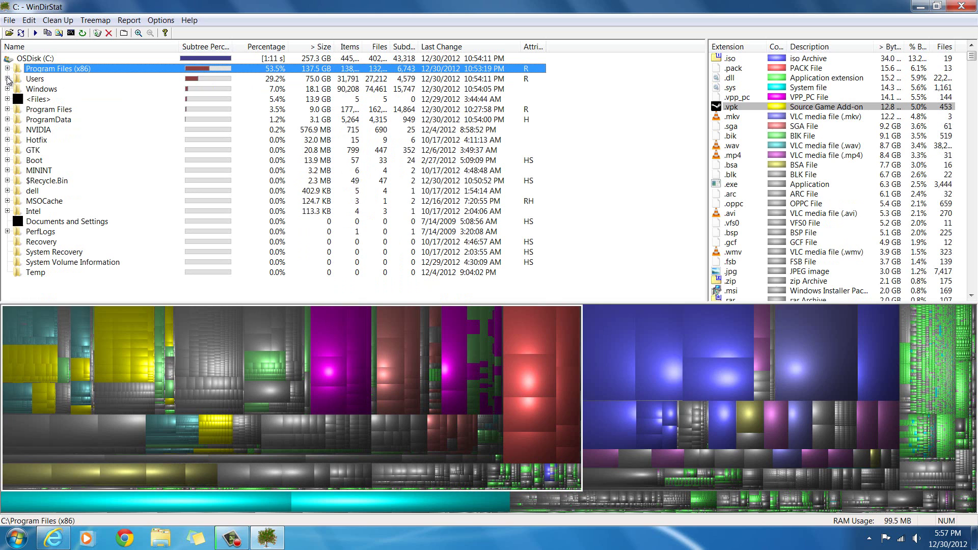
Expand Users and the user profile, then outline the 66.1 GB Downloads folder in the treemap
left_click(7, 79)
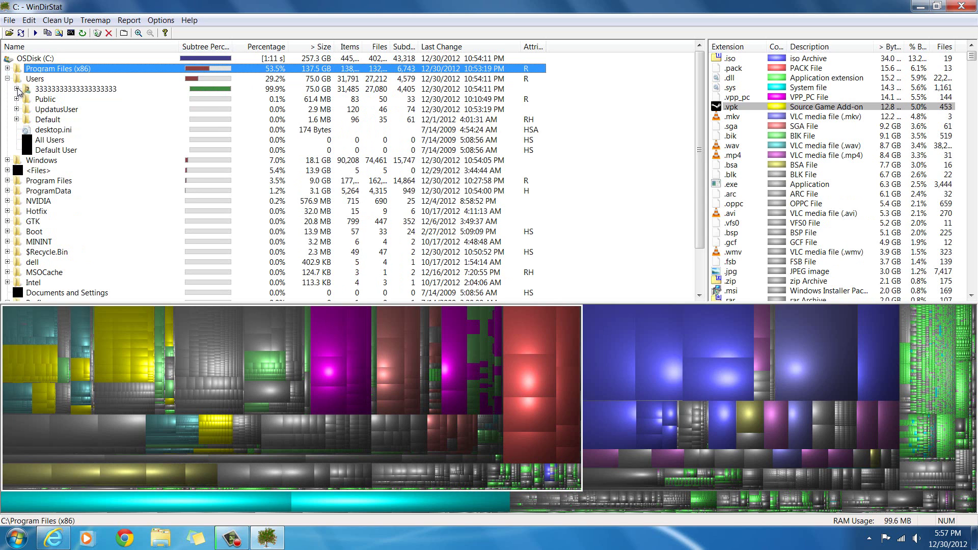
left_click(66, 90)
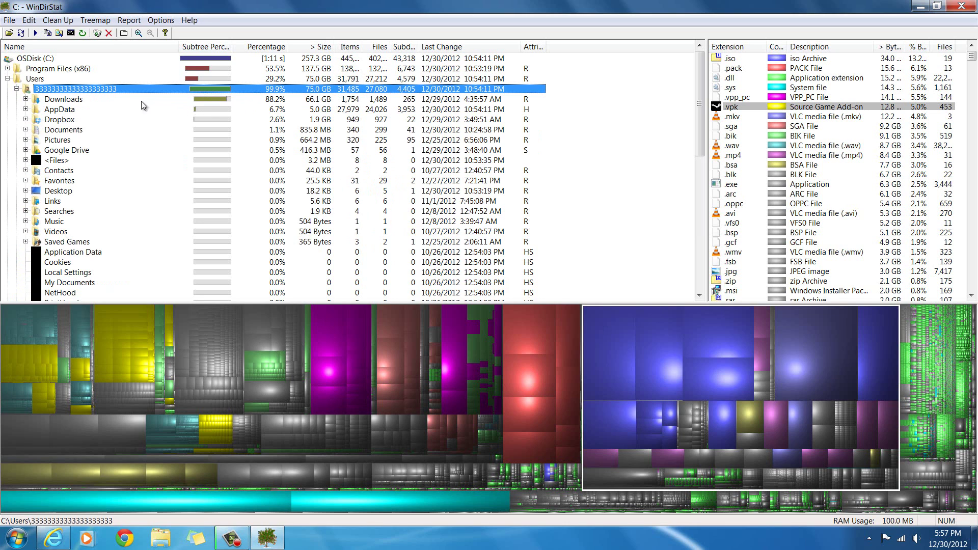
left_click(64, 100)
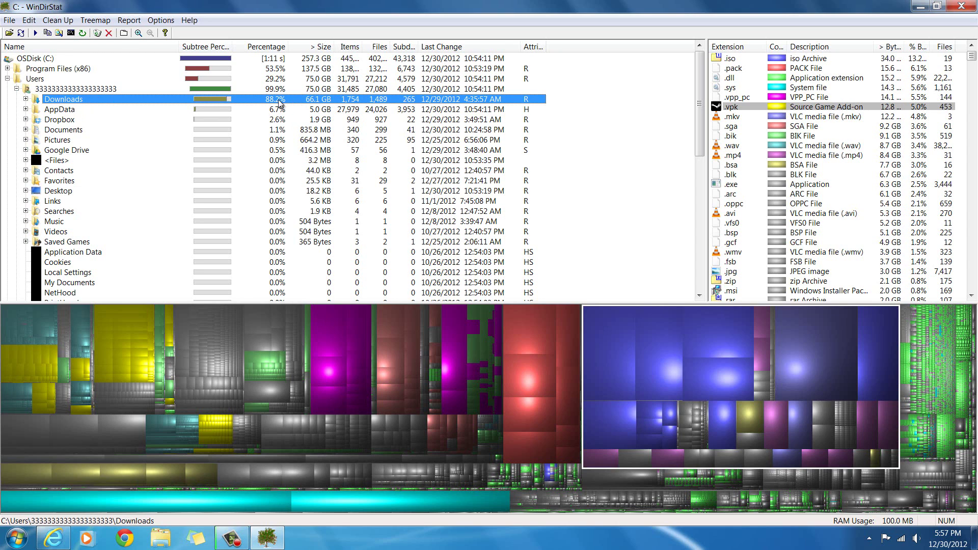
Highlight AppData, then all .vpk and .iso files in the treemap, and check Saved Games
left_click(582, 113)
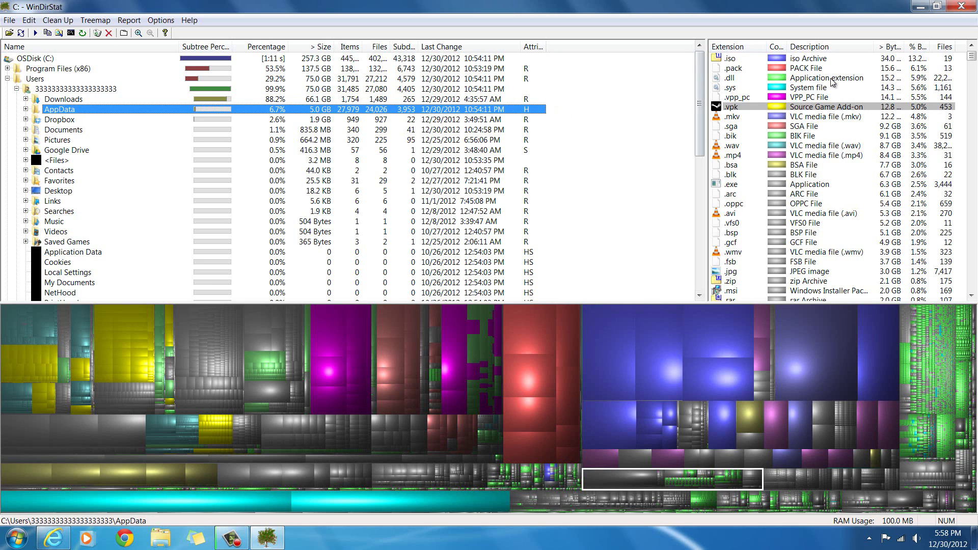
left_click(972, 54)
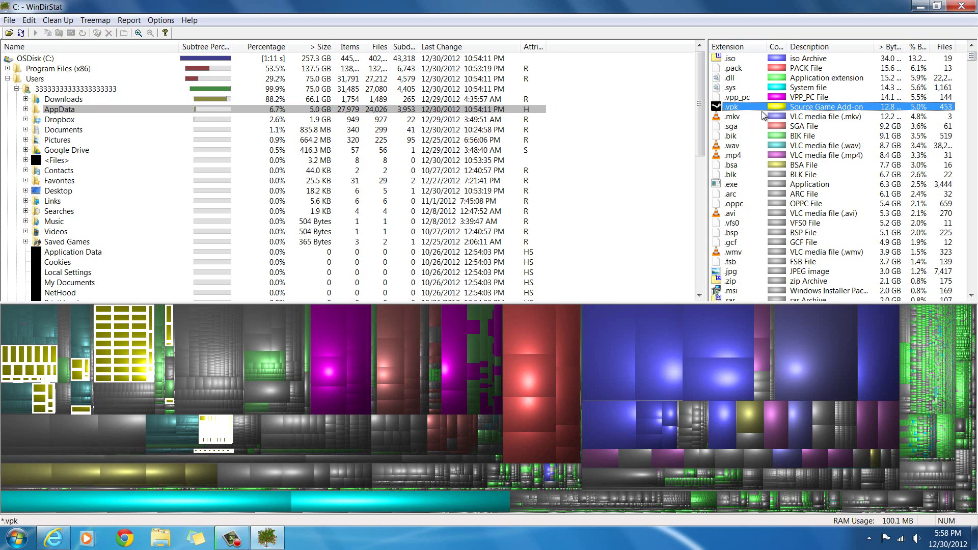
left_click(730, 59)
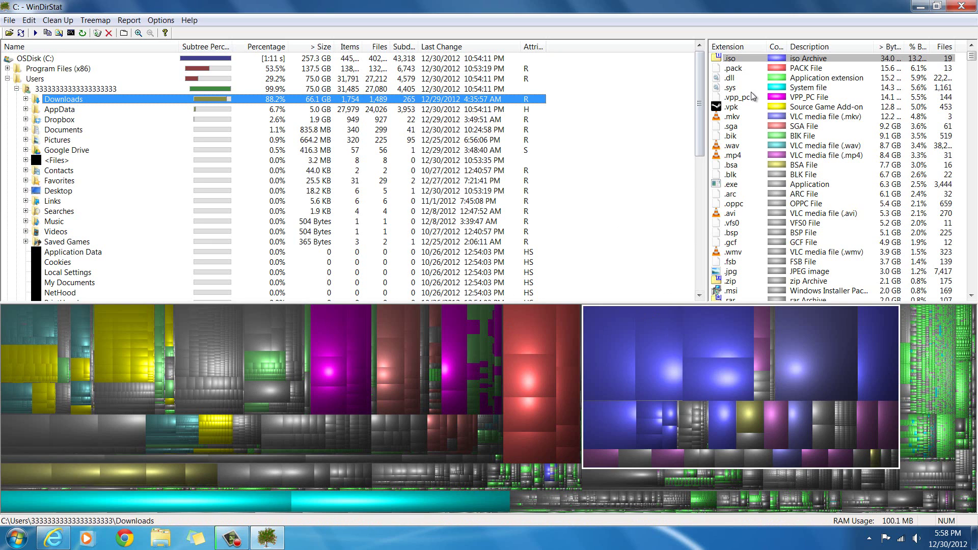
left_click(731, 60)
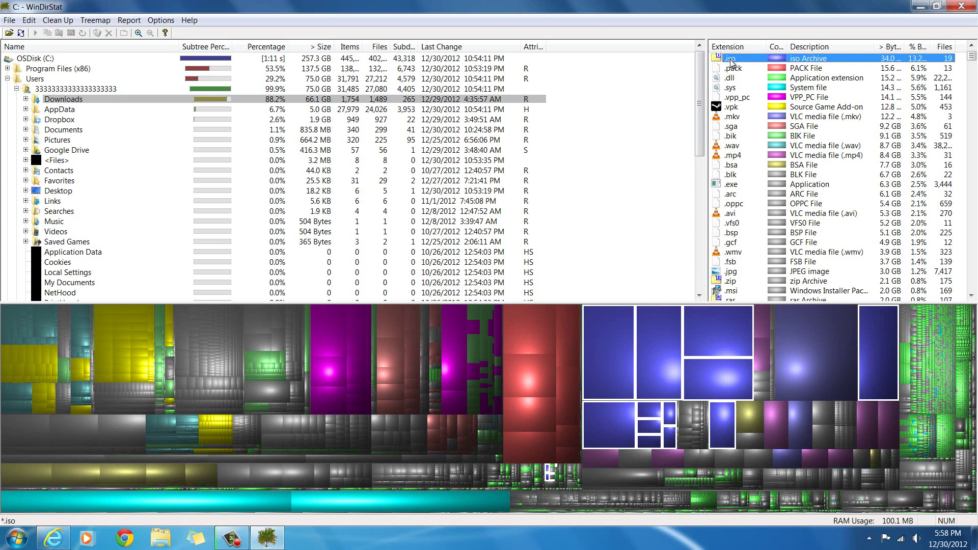
left_click(626, 238)
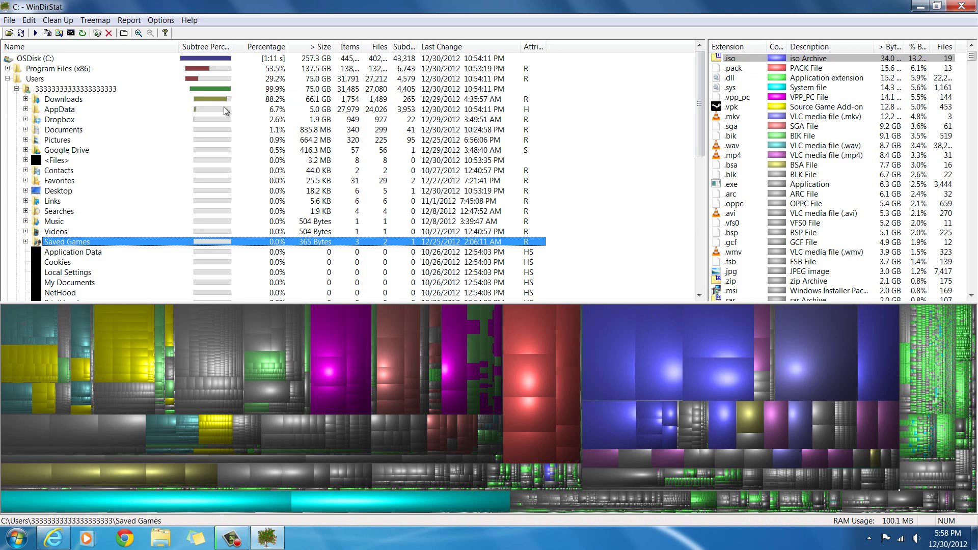